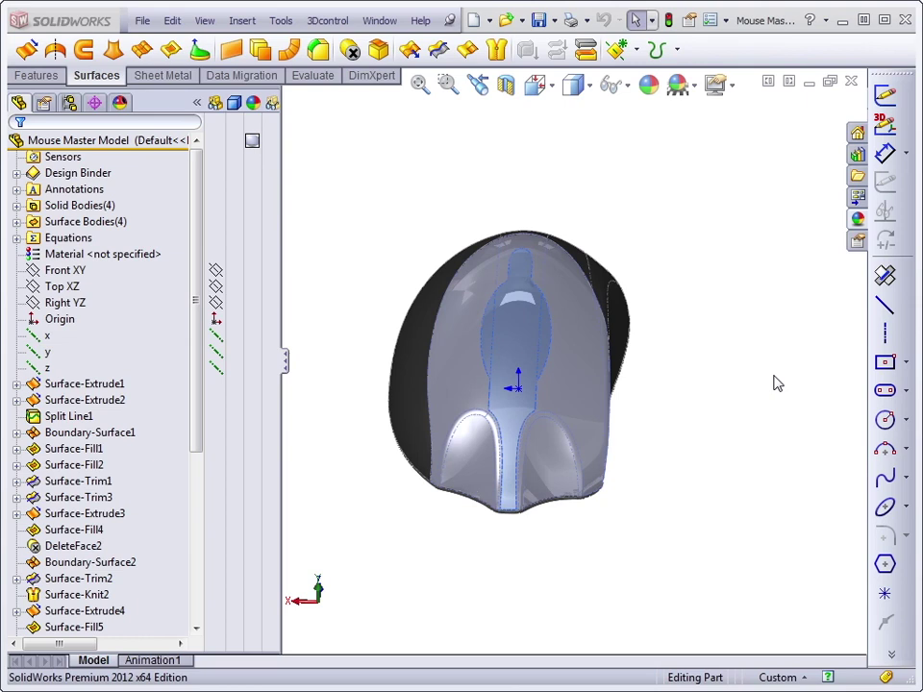
# - Reopen Save Bodies1 and confirm its four parts: Main Body, Bottom, Wheel Shroud, Buttons
pyautogui.moveTo(200, 404); pyautogui.dragTo(206, 593)
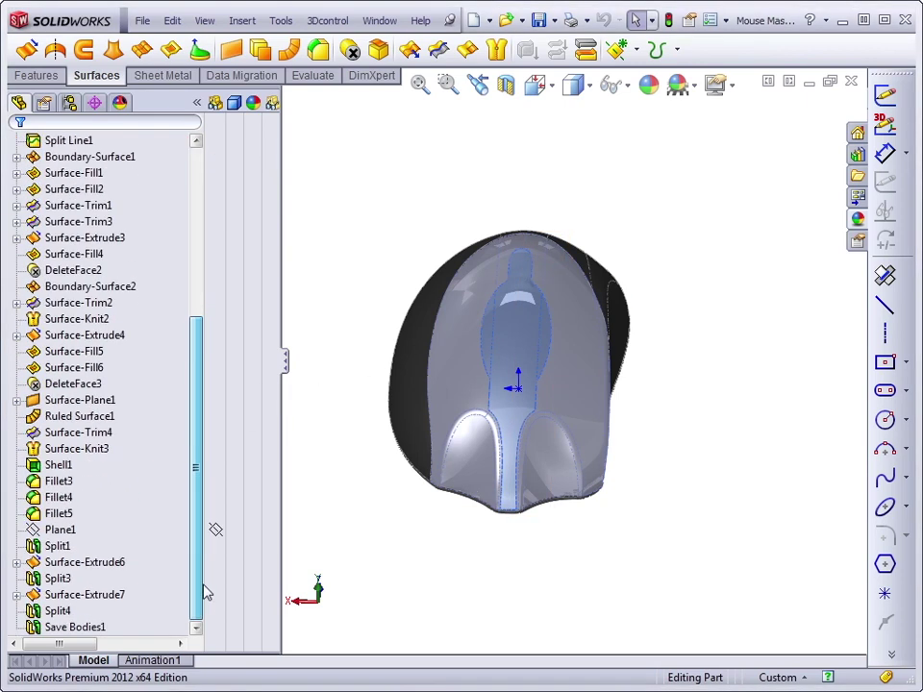
pyautogui.click(102, 627)
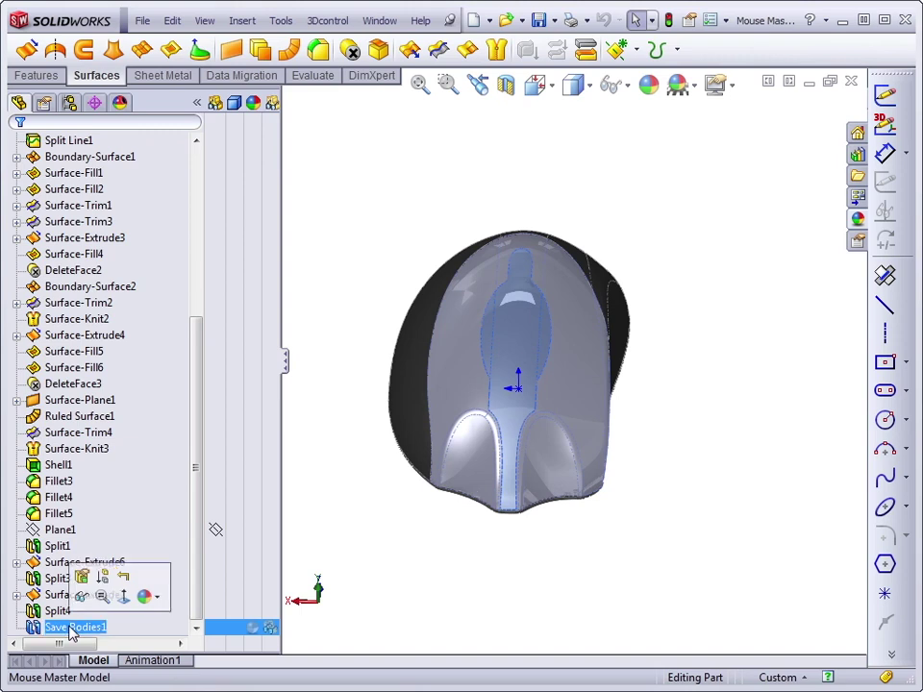
pyautogui.click(82, 576)
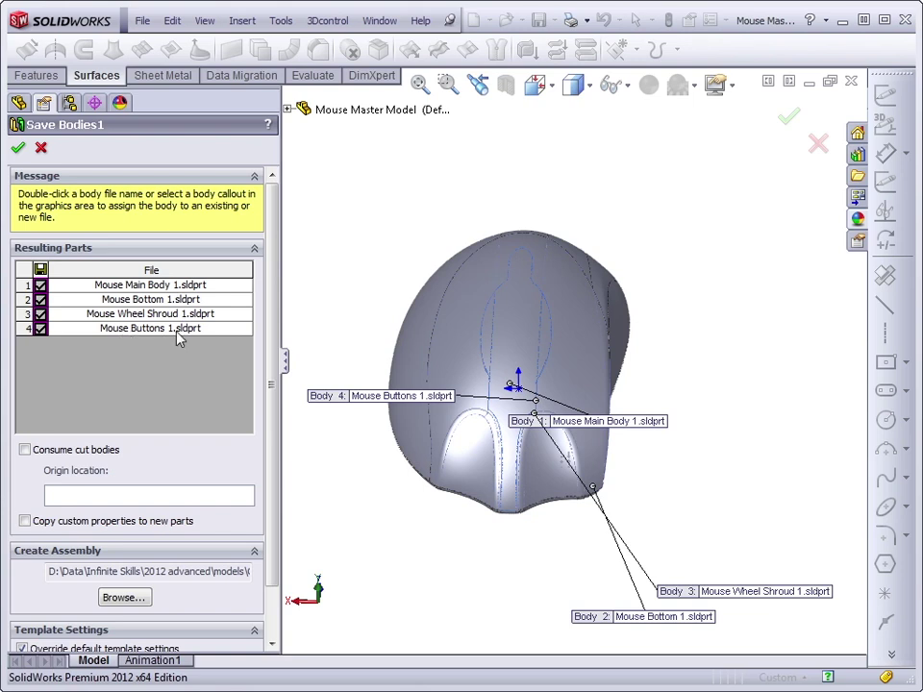
pyautogui.click(19, 148)
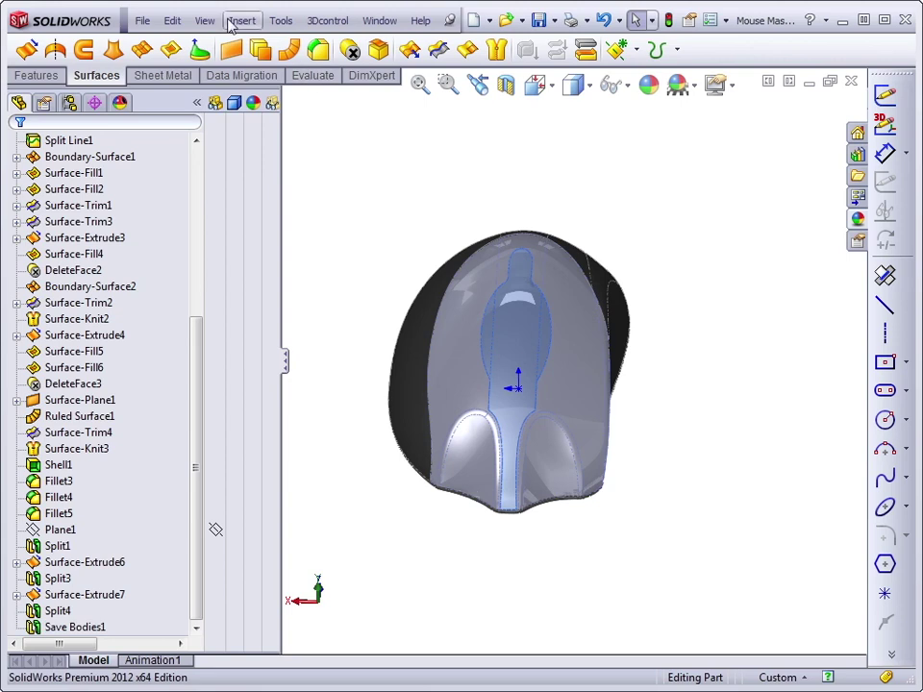
# - Save Mouse Master Model under the new name 'Input Device' in the Chapter 06 folder
pyautogui.click(142, 21)
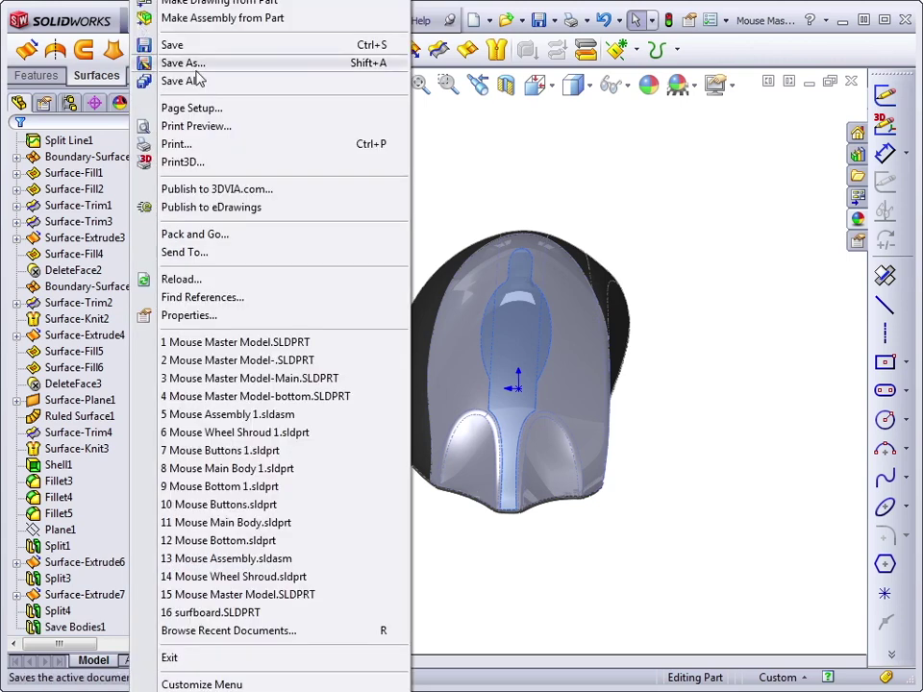
pyautogui.click(196, 78)
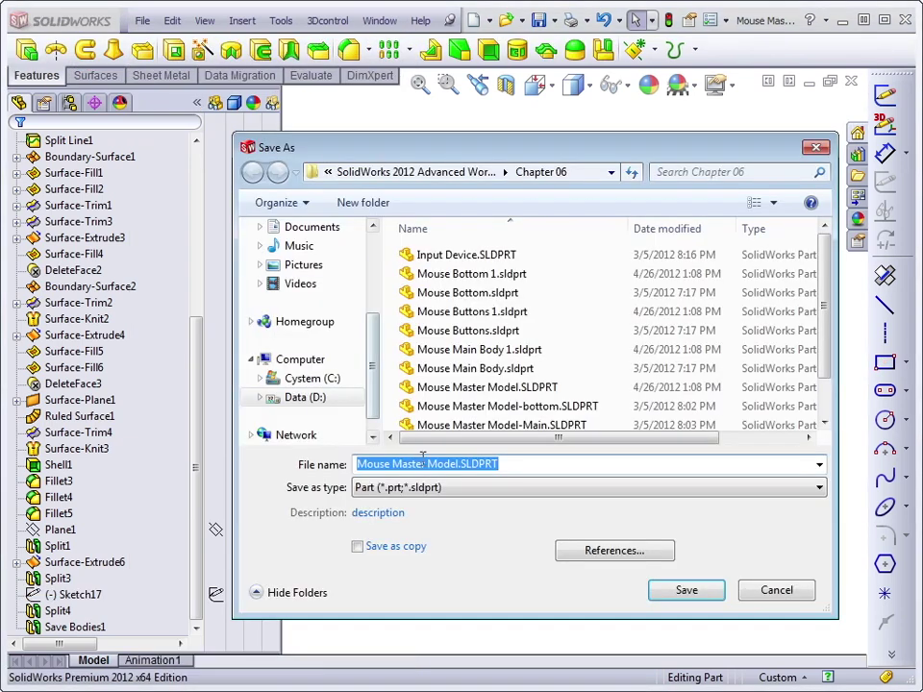
pyautogui.moveTo(457, 465); pyautogui.dragTo(354, 449)
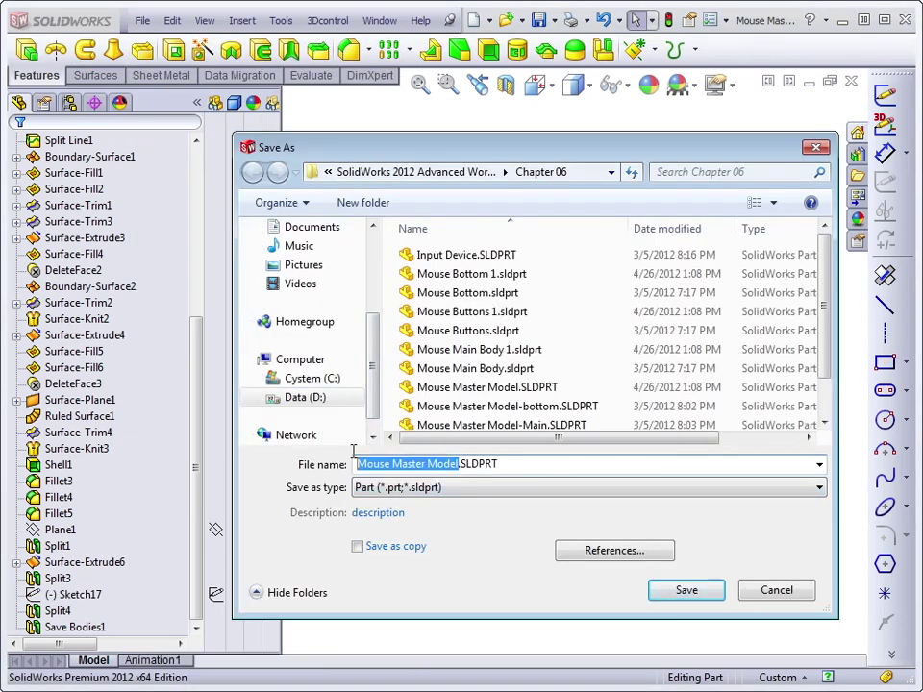
pyautogui.write('Input Dev')
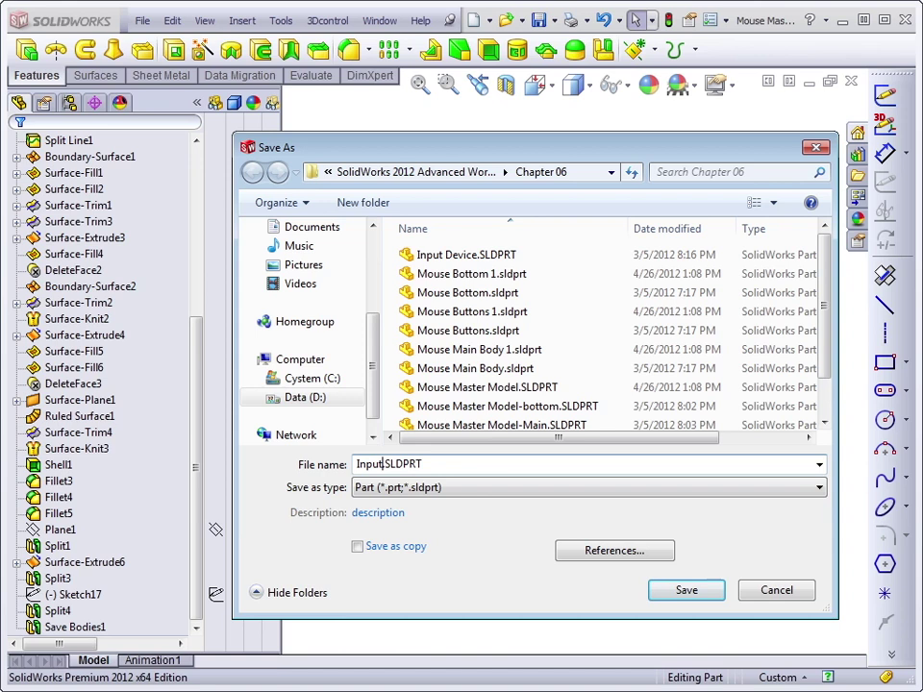
pyautogui.write('ice')
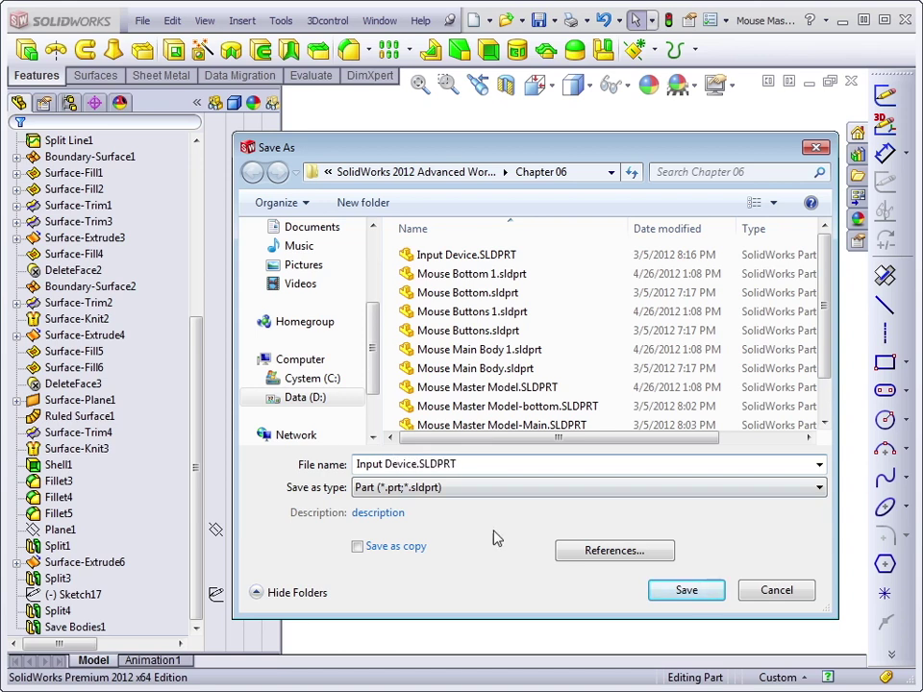
pyautogui.click(686, 590)
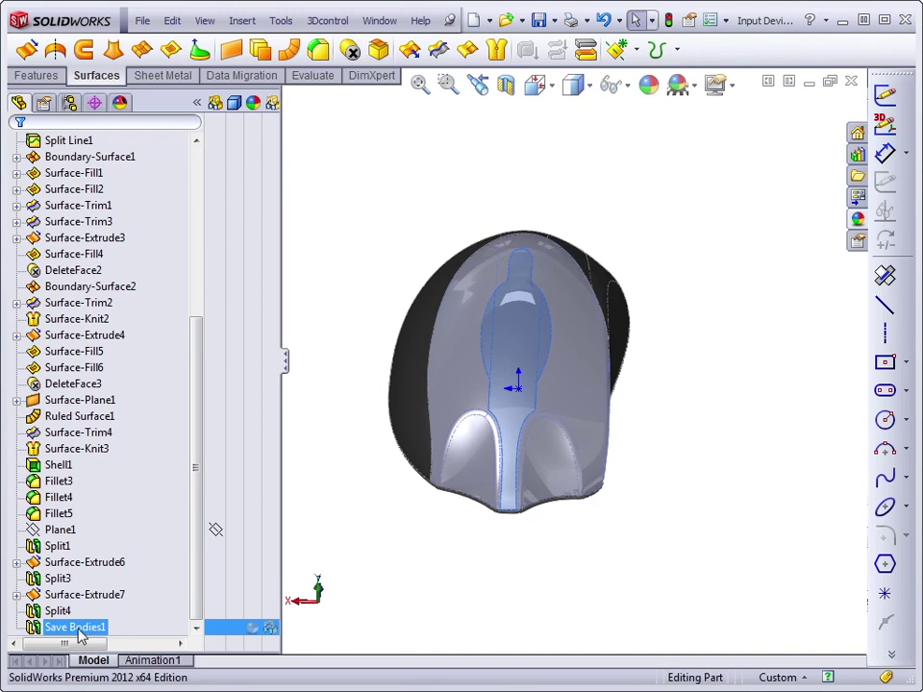
# - Edit Input Device's Save Bodies1 and request a new file for Mouse Main Body 1
pyautogui.click(81, 628)
pyautogui.click(90, 580)
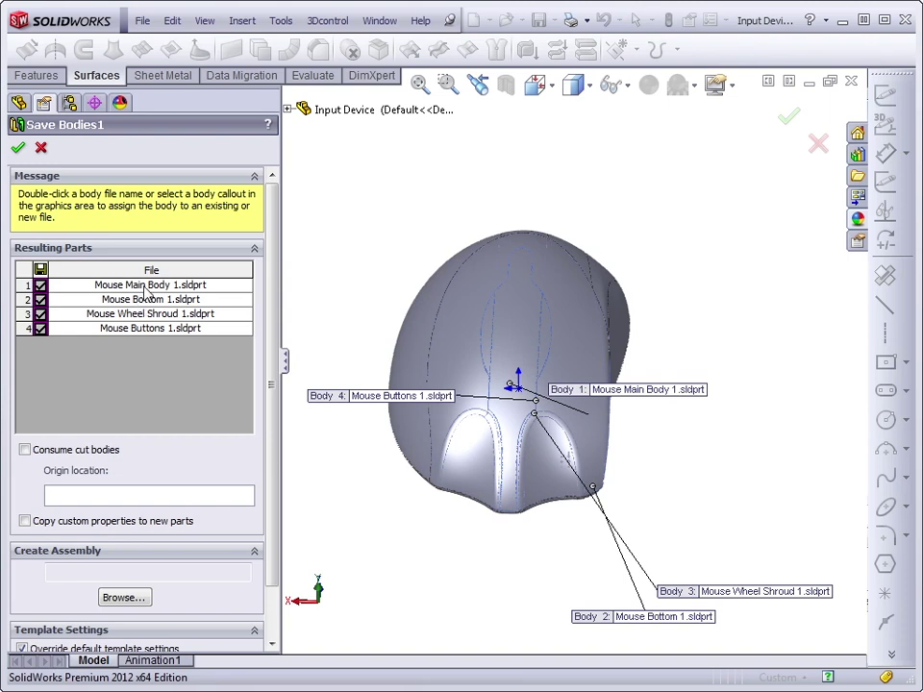
pyautogui.click(147, 285)
pyautogui.doubleClick(147, 286)
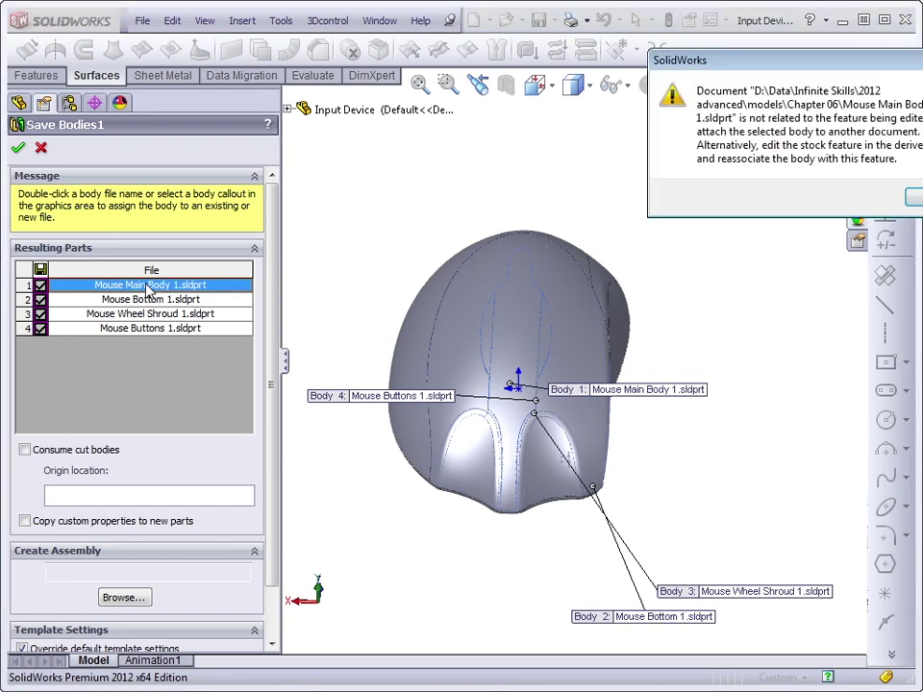
pyautogui.moveTo(731, 68); pyautogui.dragTo(435, 136)
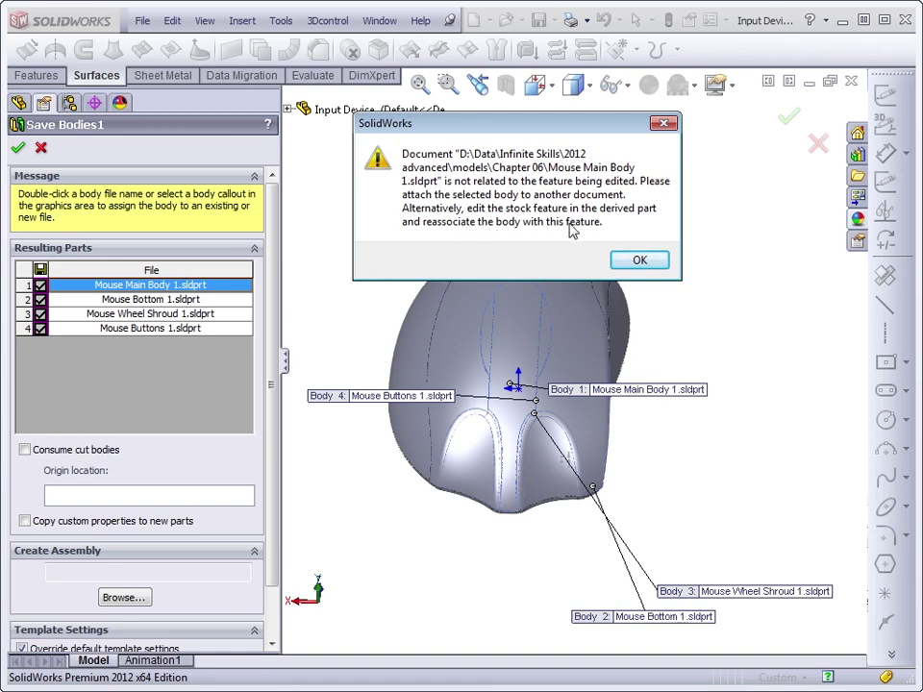
# - Try assigning a new file 'Mouse Main Body 2' to the main body, then cancel the edit
pyautogui.click(639, 260)
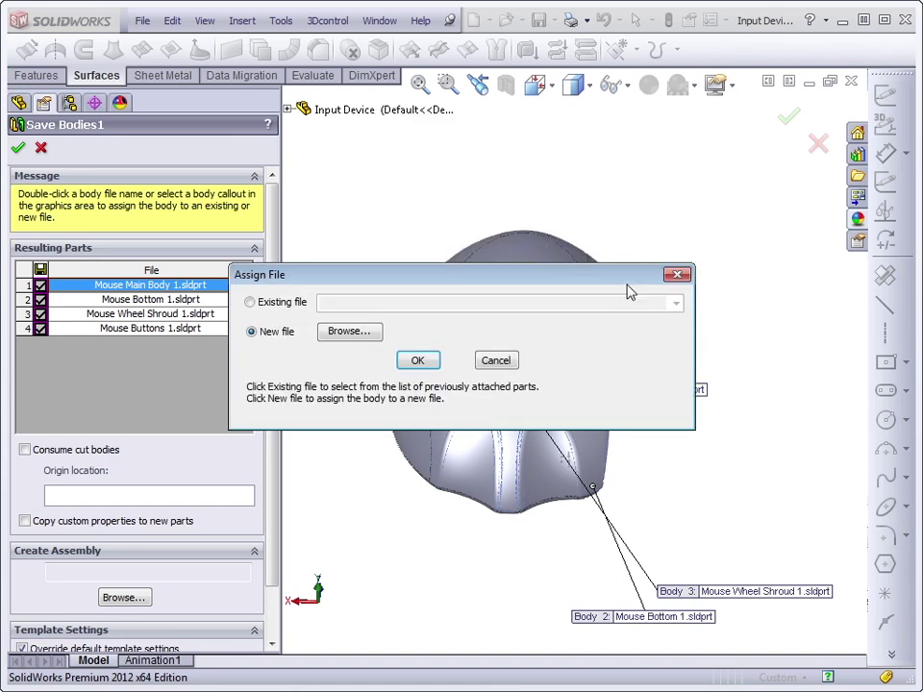
pyautogui.moveTo(583, 264); pyautogui.dragTo(633, 131)
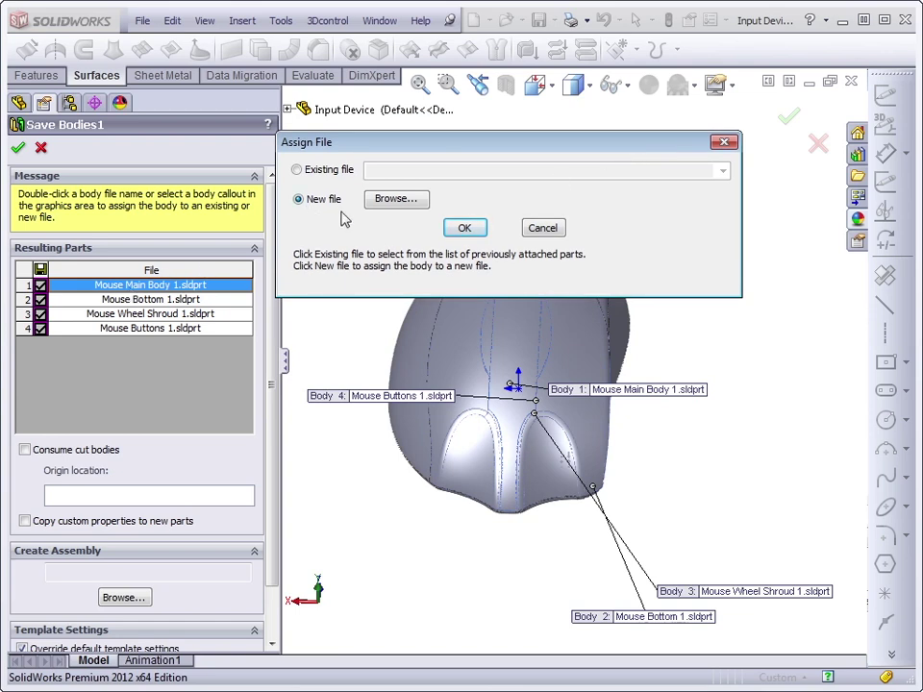
pyautogui.click(391, 203)
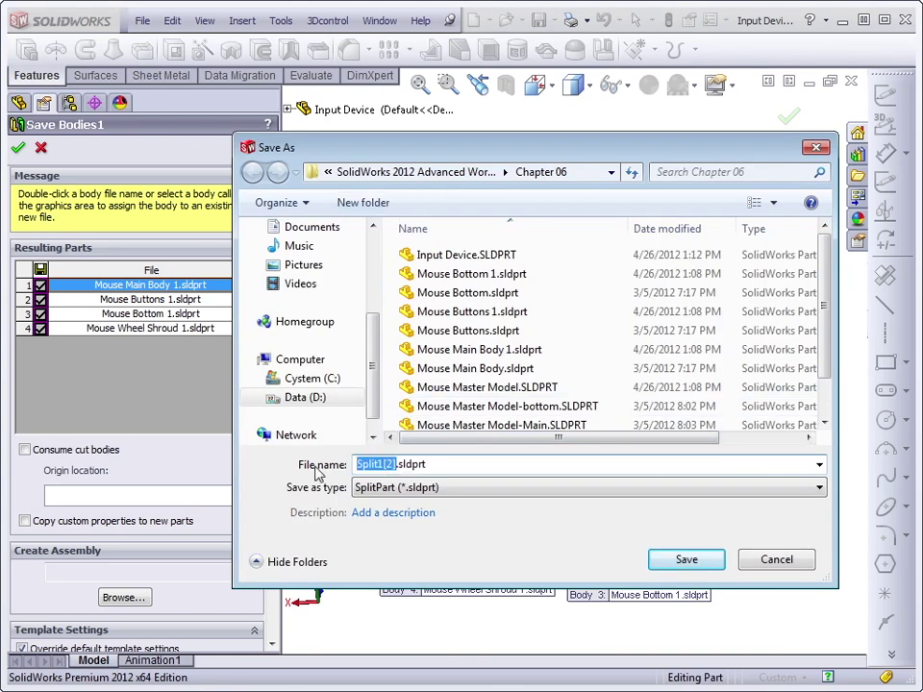
pyautogui.write('Mouse')
pyautogui.write(' Main Bo')
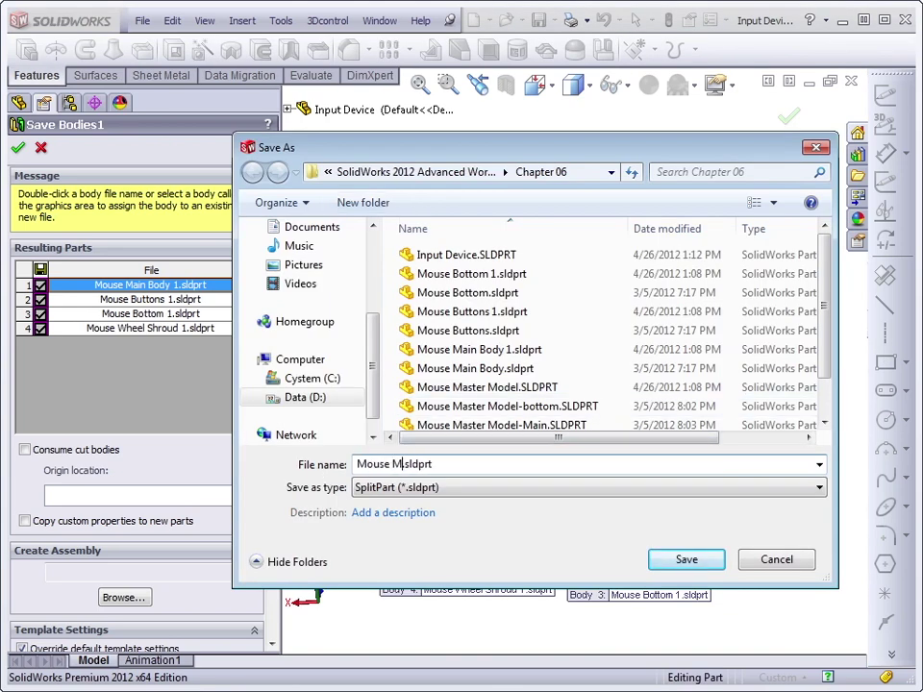
pyautogui.write('dy ')
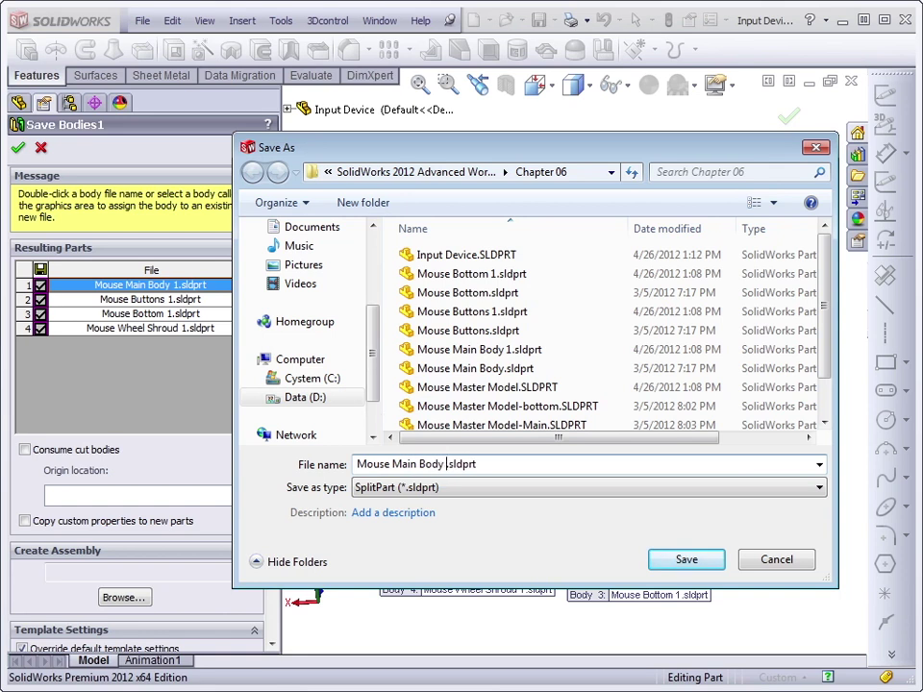
pyautogui.write('2')
pyautogui.press('Return')
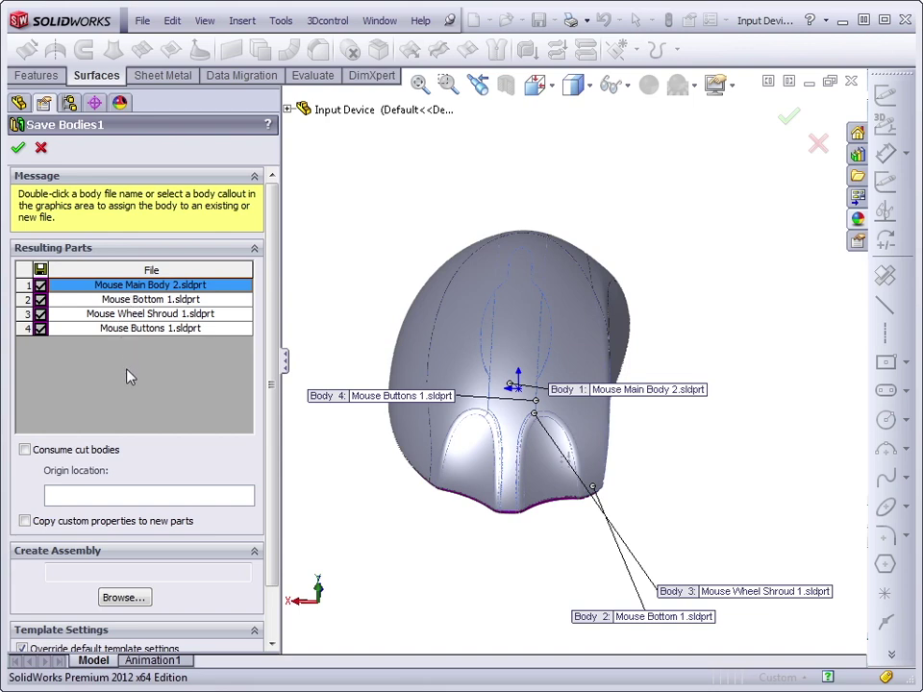
pyautogui.click(818, 146)
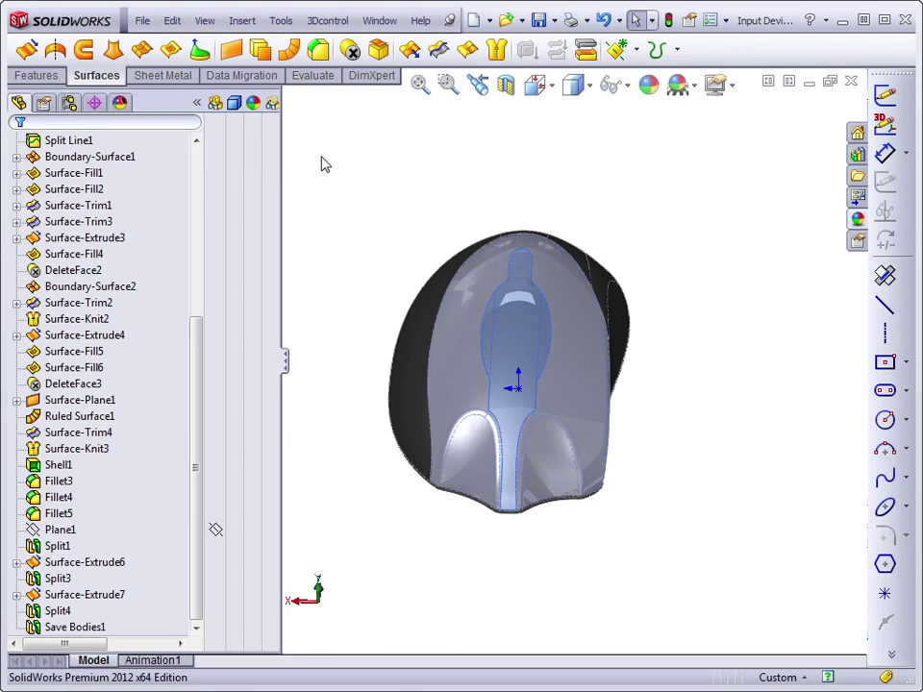
# - Open the Mouse Buttons 1 derived part
pyautogui.click(507, 22)
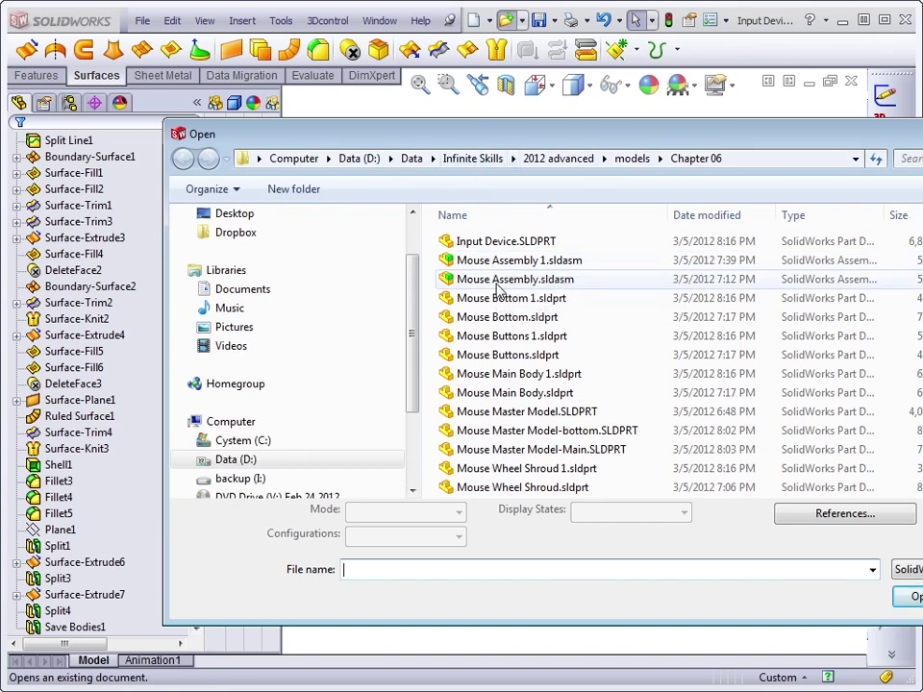
pyautogui.click(528, 374)
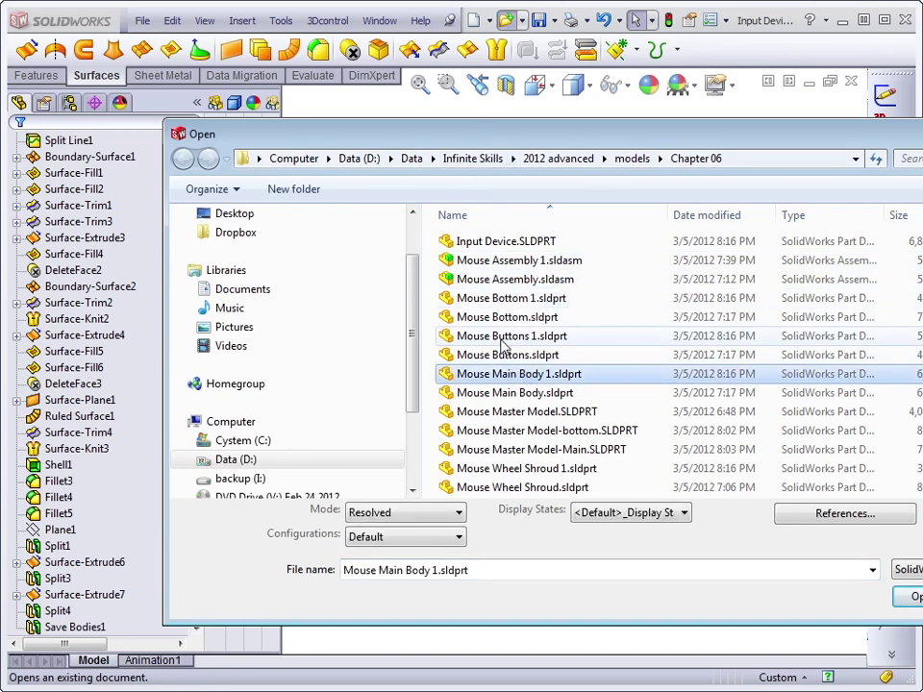
pyautogui.doubleClick(500, 338)
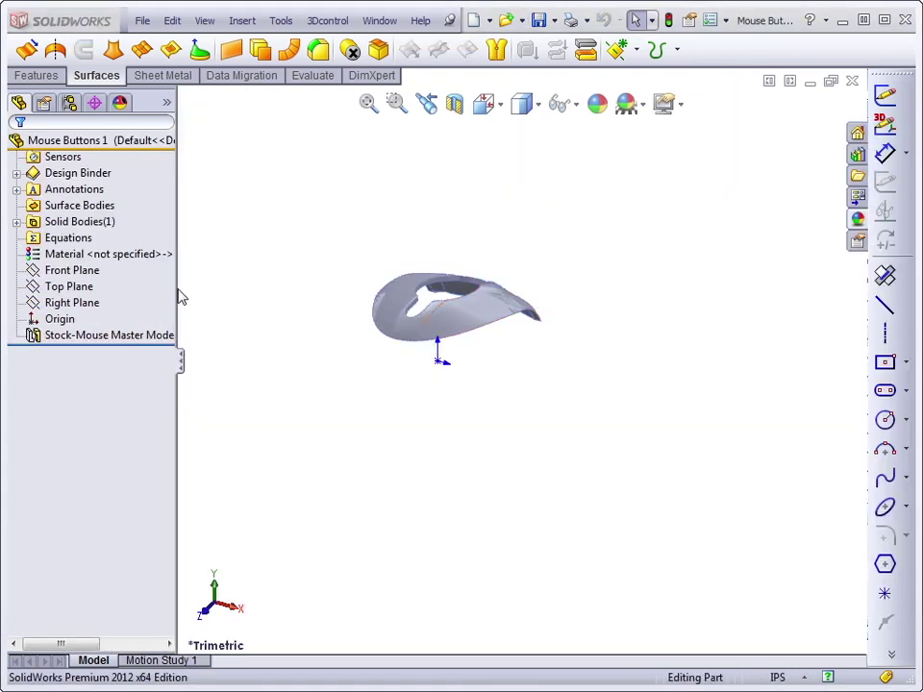
# - Widen the feature tree, inspect the unresolved Stock-Mouse Master Model-1 feature, and return to Input Device
pyautogui.moveTo(176, 294); pyautogui.dragTo(255, 300)
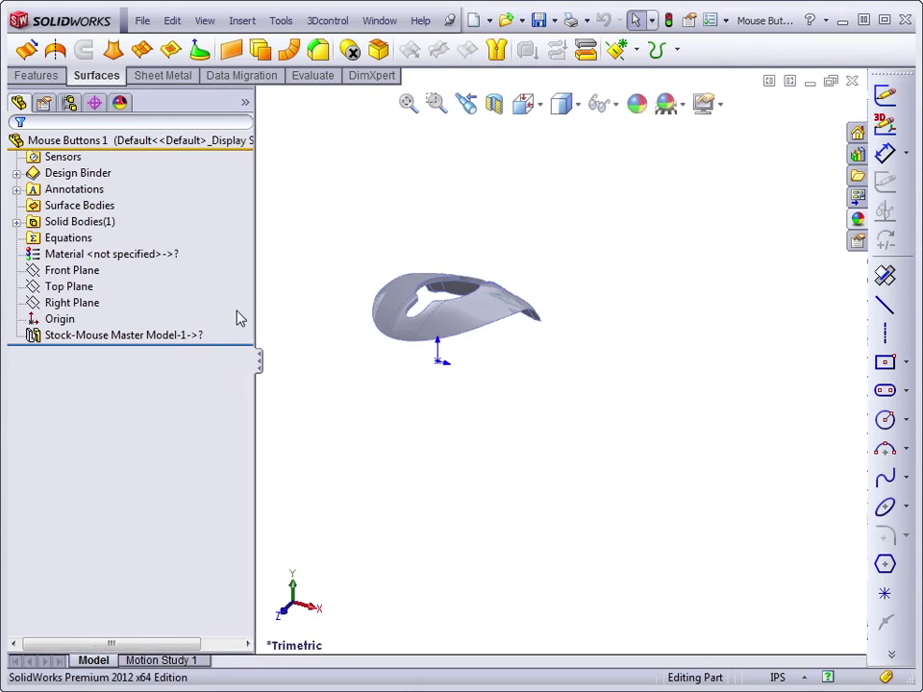
pyautogui.click(203, 339)
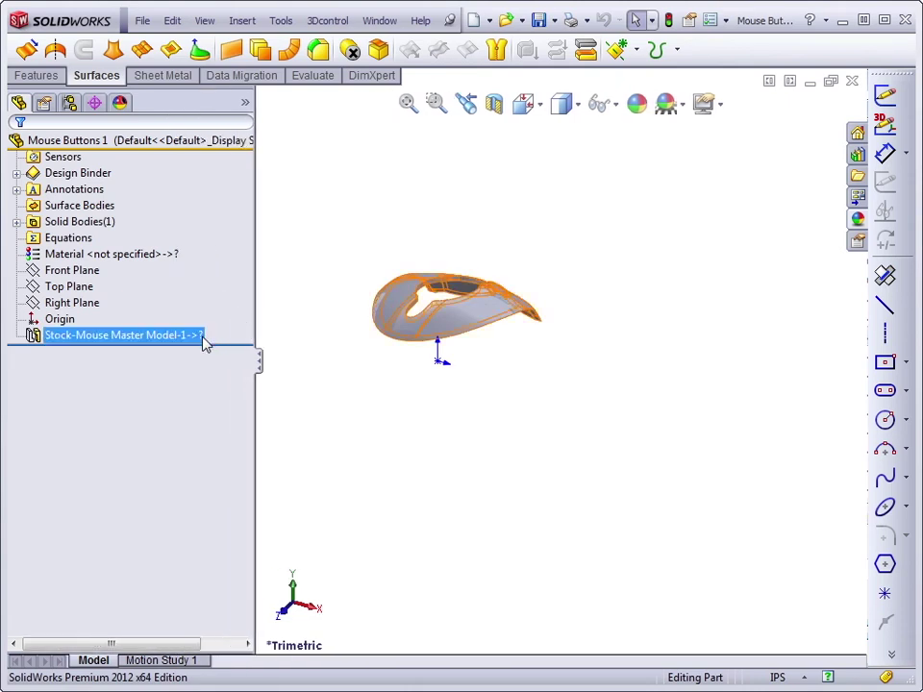
pyautogui.click(340, 265)
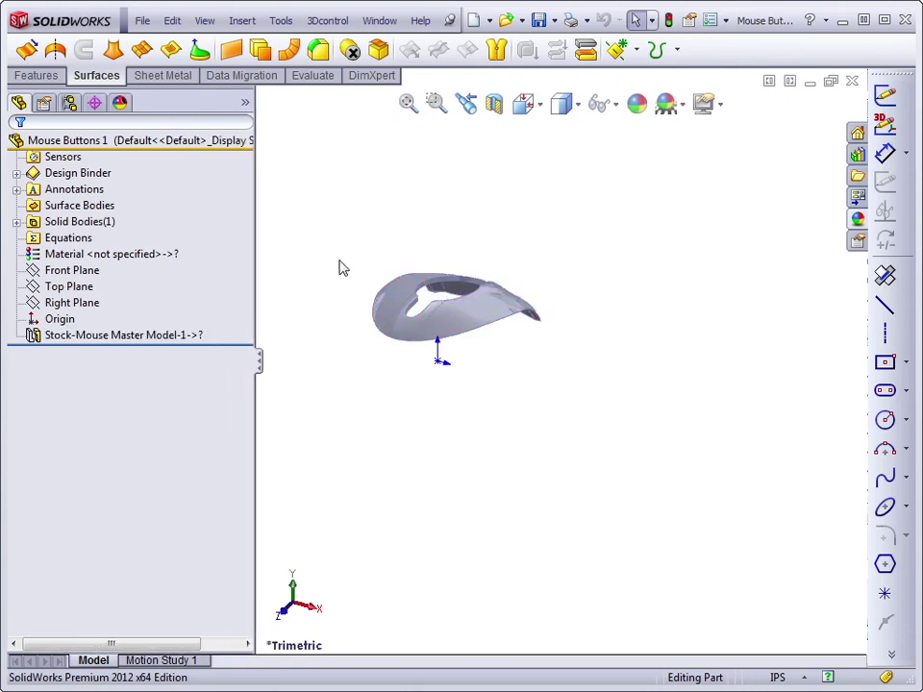
pyautogui.click(128, 336)
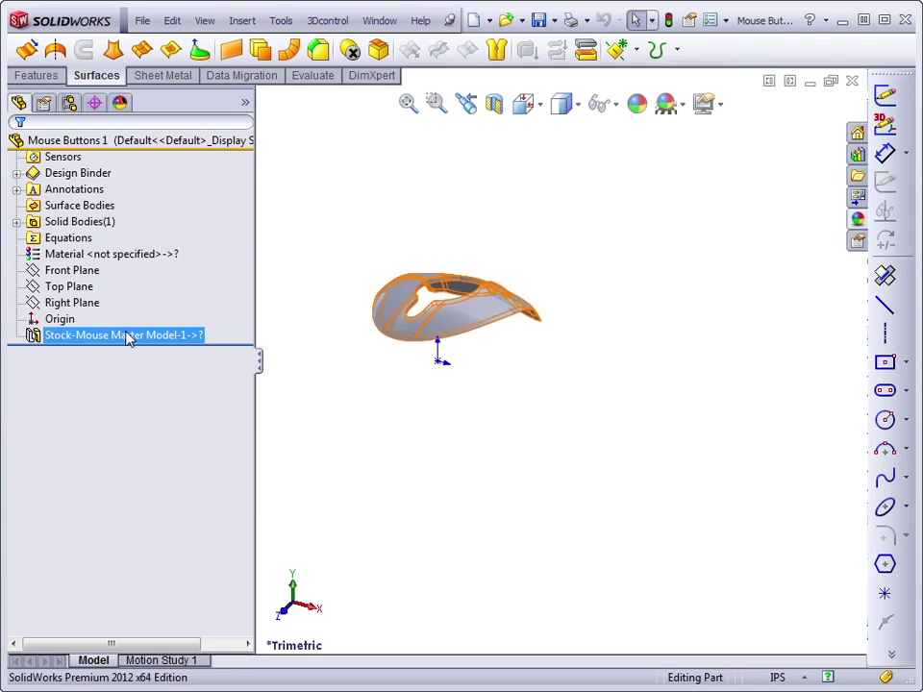
pyautogui.click(270, 239)
pyautogui.hotkey('ctrl', 'Tab')
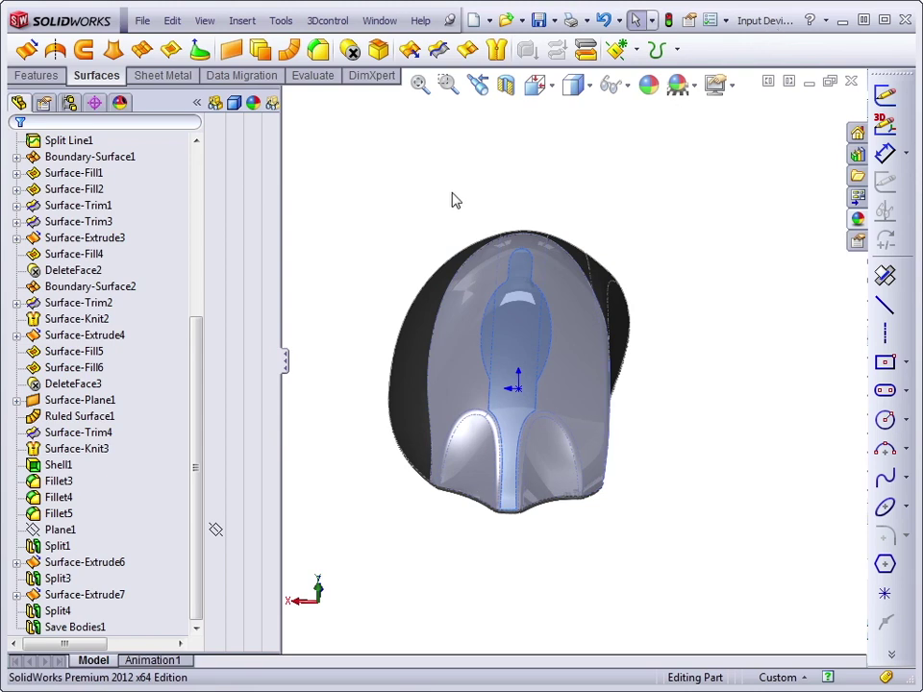
# - Edit Stock-Mouse Master Model-1 in context from Mouse Buttons 1, then close the old Mouse Master Model window
pyautogui.hotkey('ctrl', 'Tab')
pyautogui.click(126, 334)
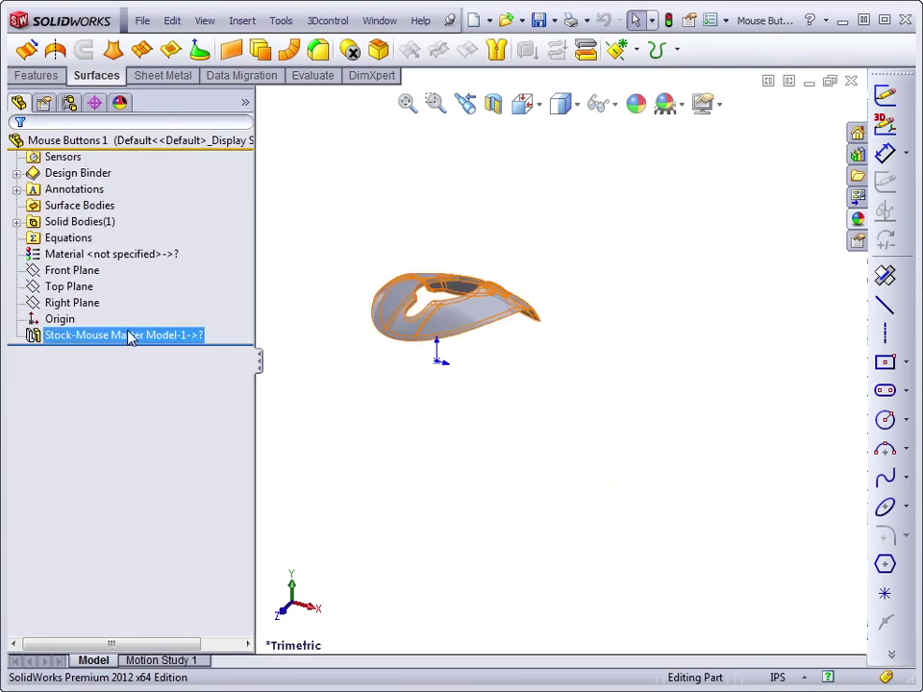
pyautogui.rightClick(130, 335)
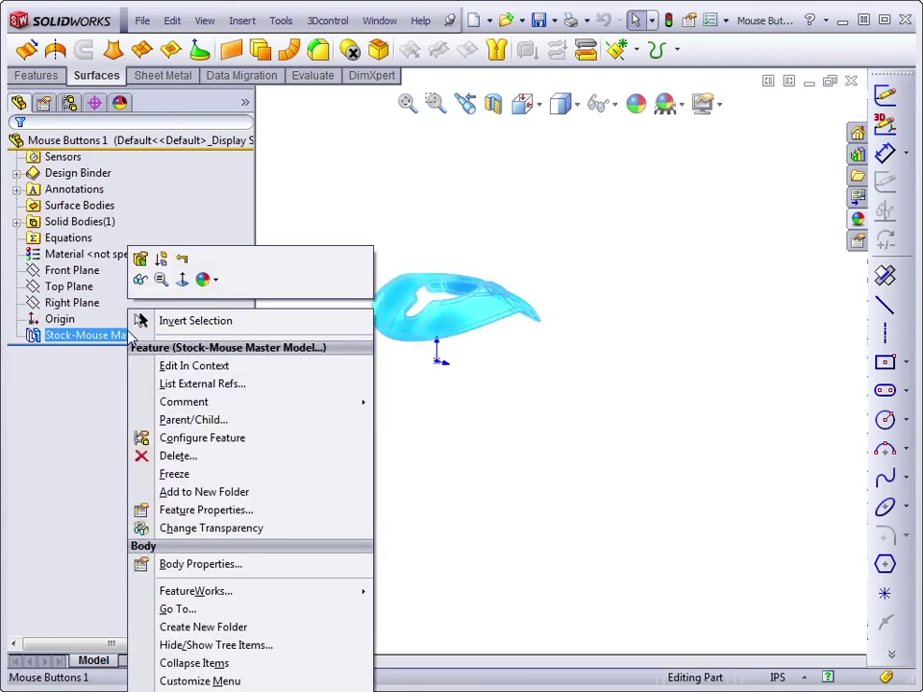
pyautogui.click(189, 366)
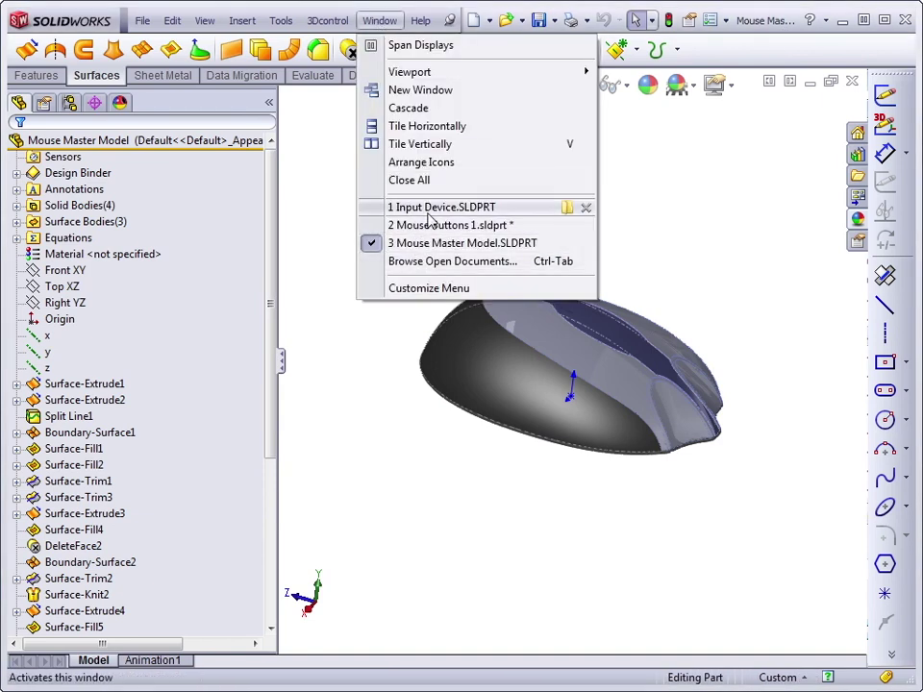
pyautogui.moveTo(419, 250)
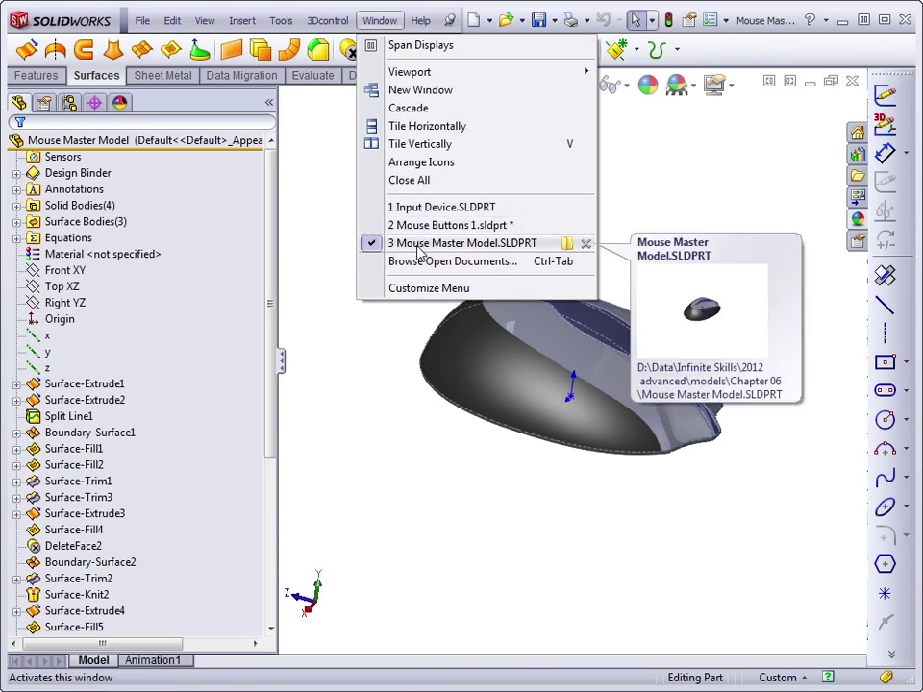
pyautogui.click(605, 191)
pyautogui.click(856, 85)
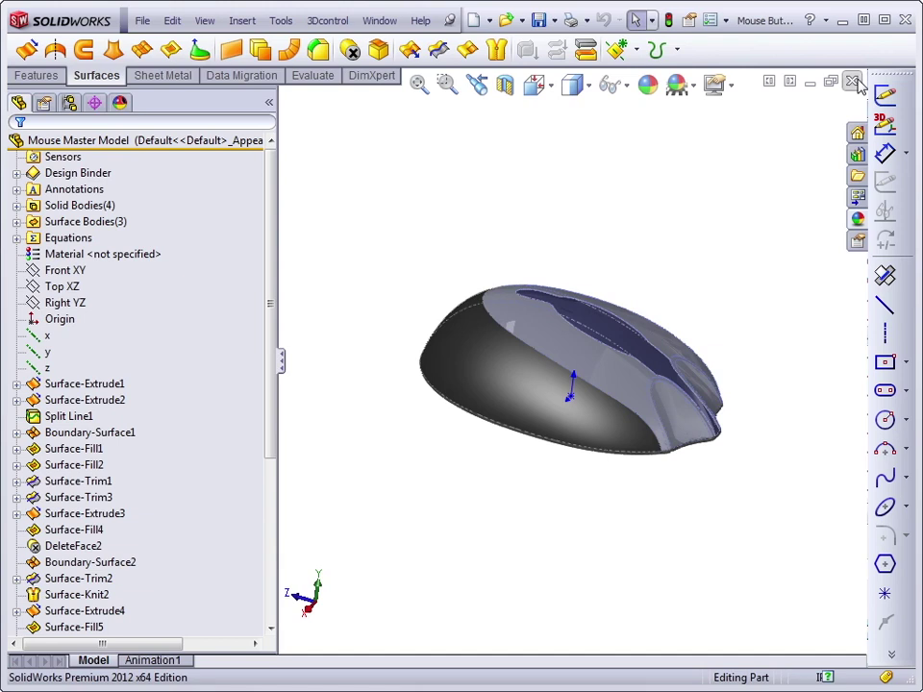
# - Repoint the stock feature to Input Device.SLDPRT, using Split4 and the Mouse Wheel Shroud body
pyautogui.click(144, 339)
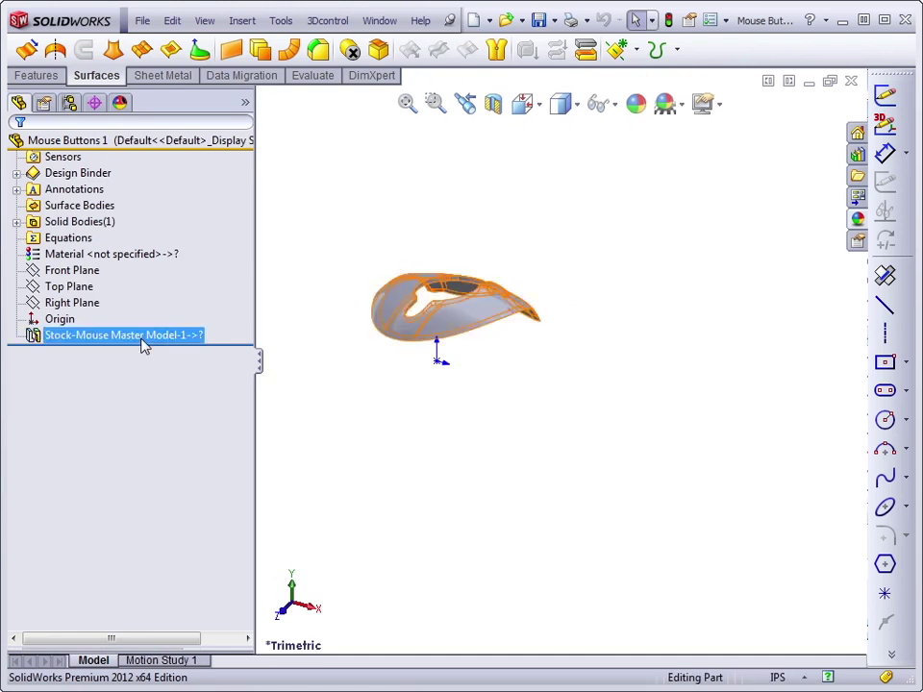
pyautogui.rightClick(143, 341)
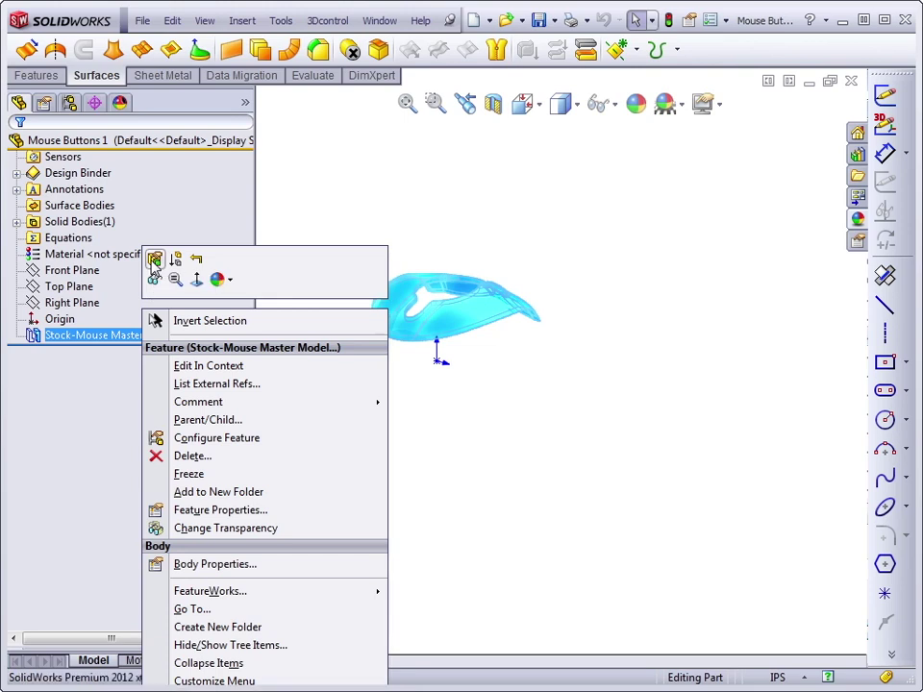
pyautogui.click(154, 259)
pyautogui.moveTo(130, 270); pyautogui.dragTo(222, 268)
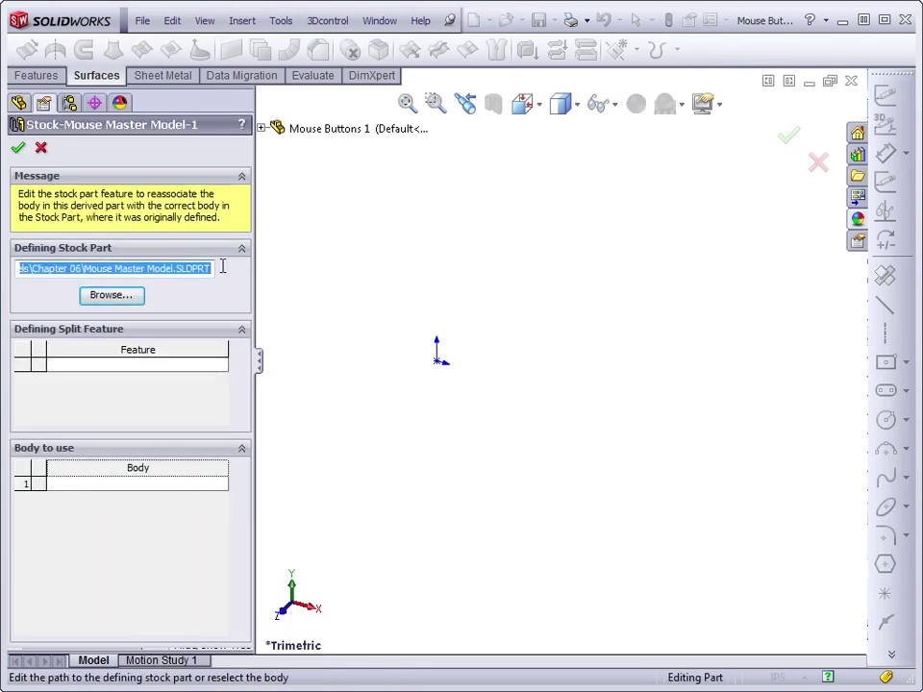
pyautogui.click(113, 297)
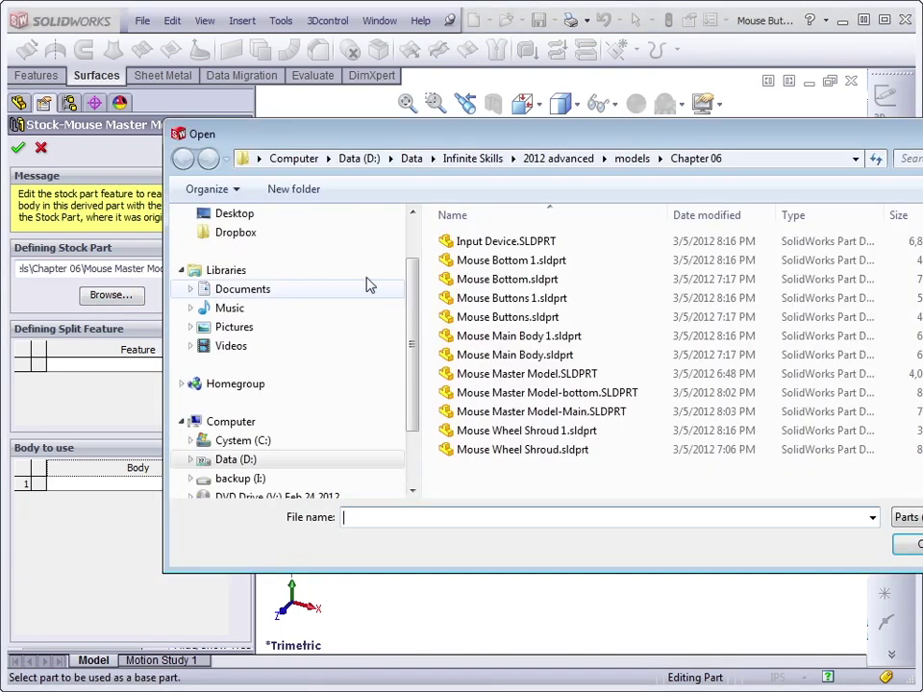
pyautogui.click(480, 243)
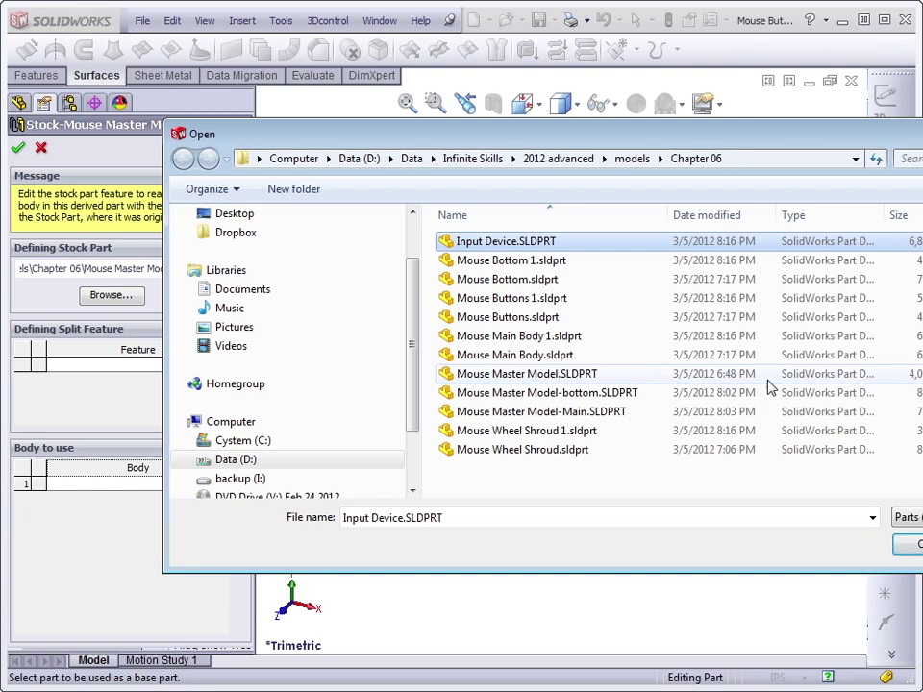
pyautogui.click(911, 544)
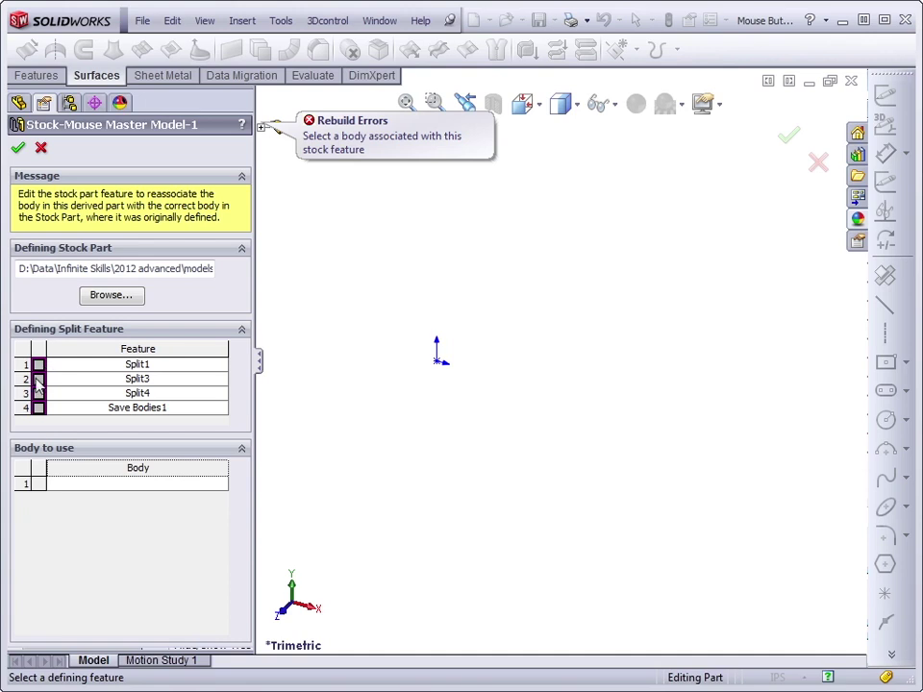
pyautogui.click(38, 407)
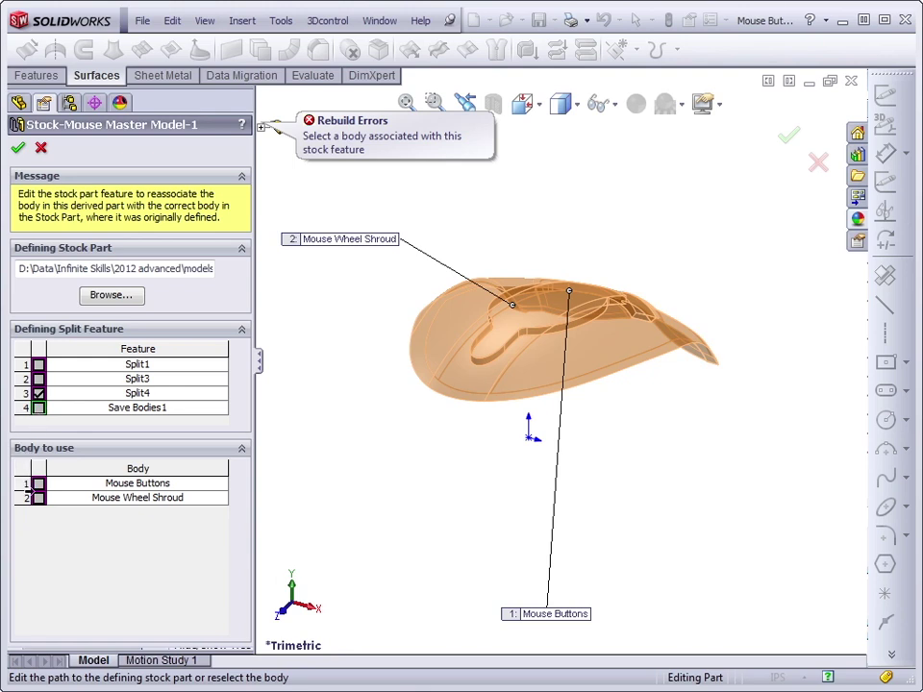
pyautogui.click(38, 498)
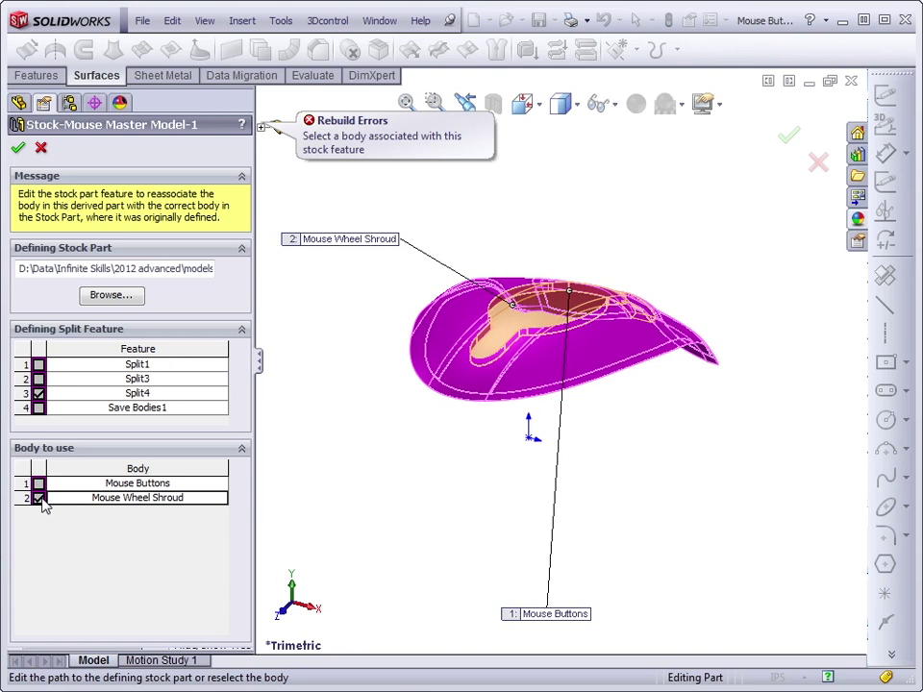
pyautogui.click(17, 147)
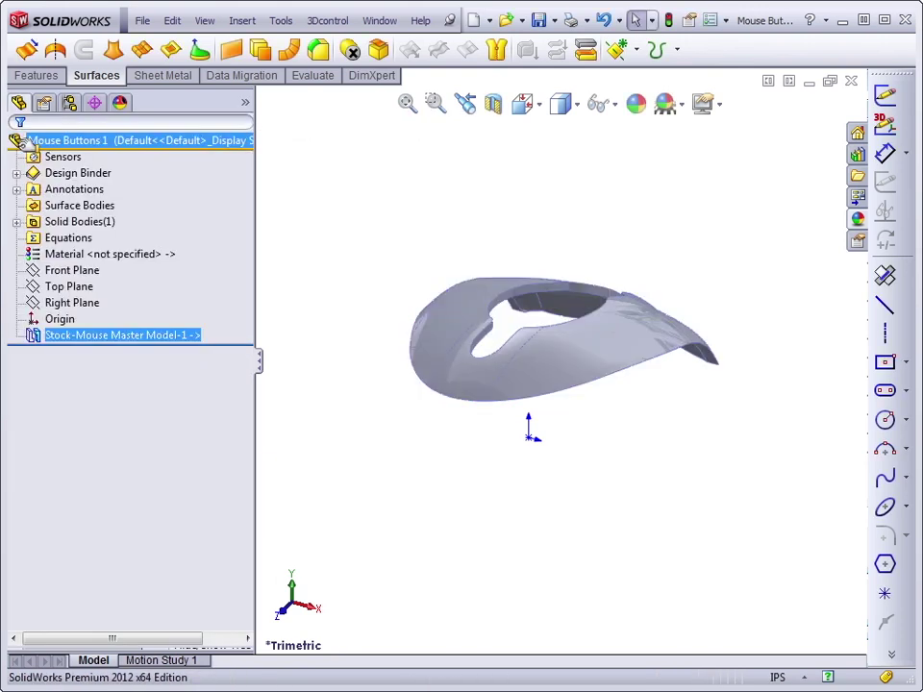
pyautogui.click(355, 500)
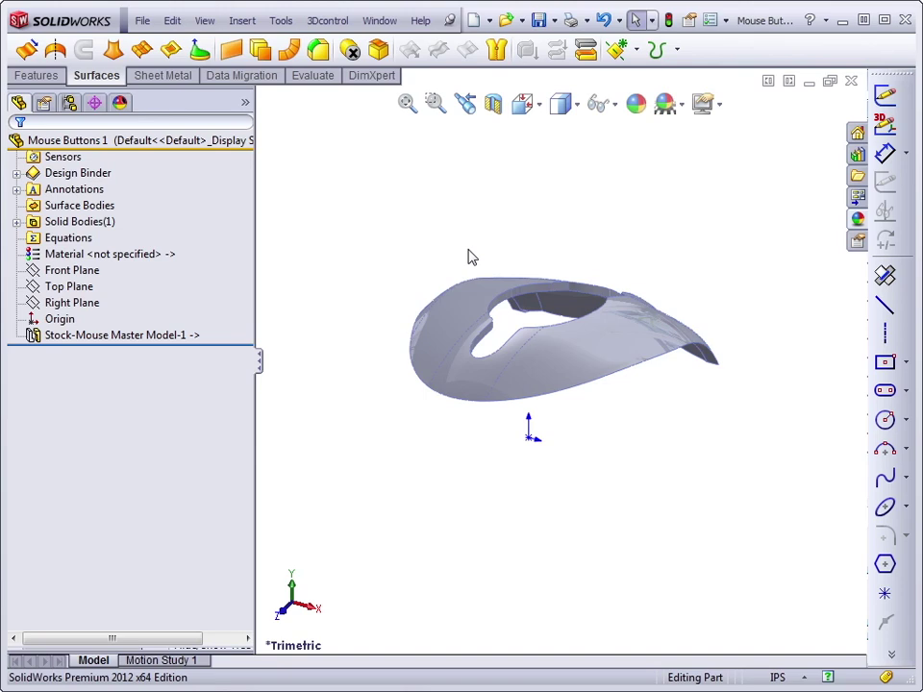
pyautogui.hotkey('ctrl', 'Tab')
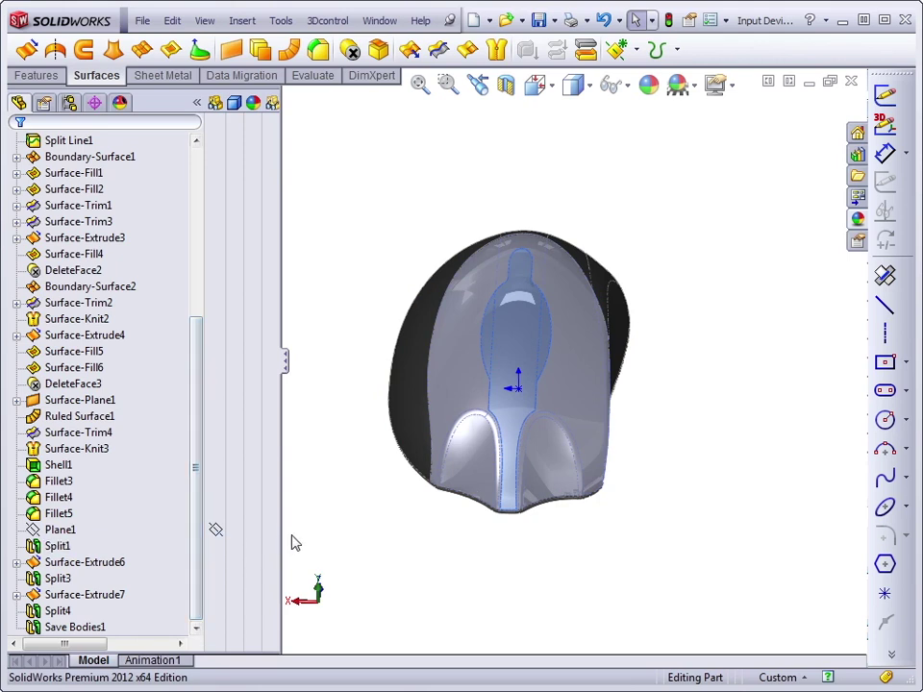
pyautogui.hotkey('ctrl', 'Tab')
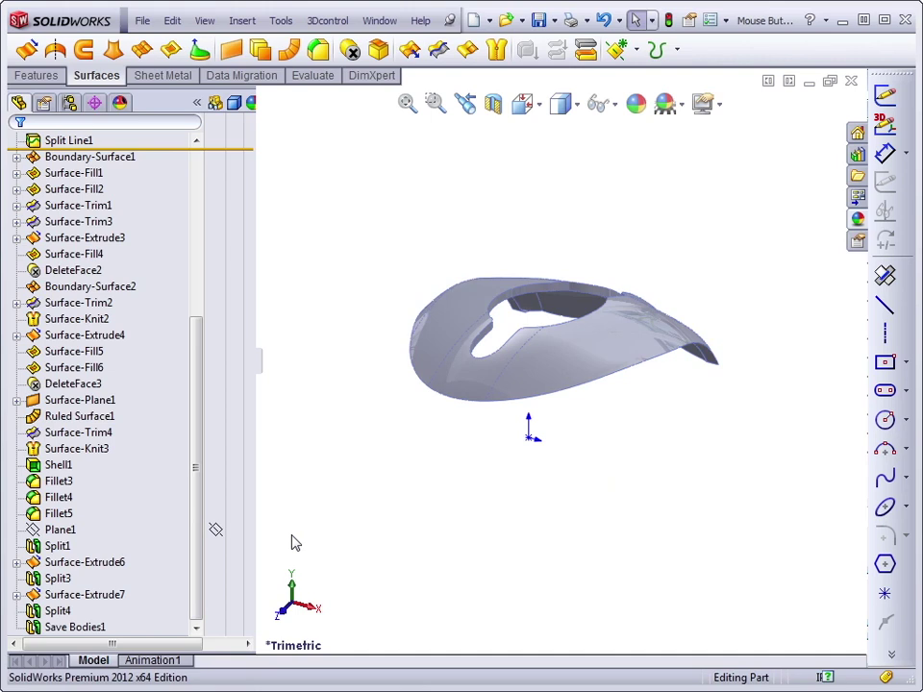